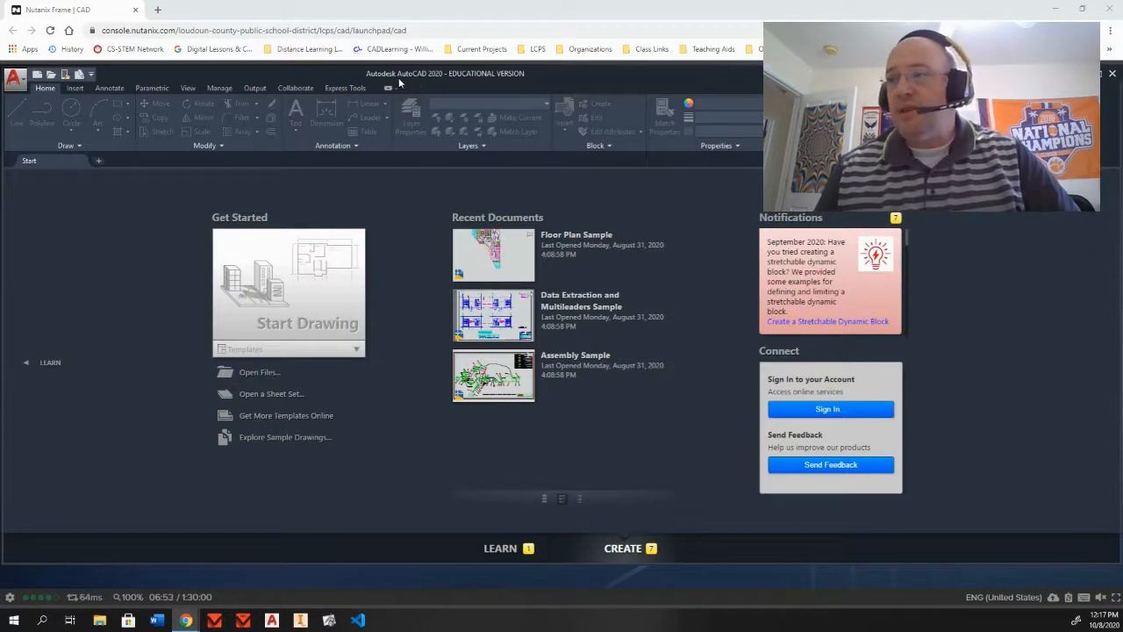
Step: Create a new drawing from the acad template
left_click(38, 75)
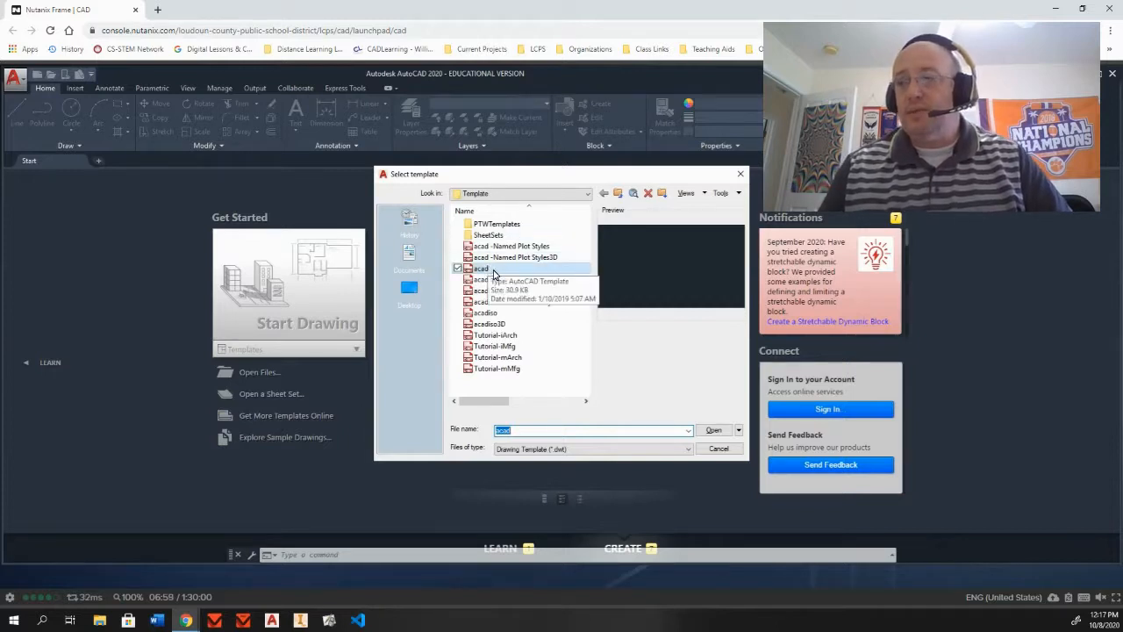
left_click(706, 432)
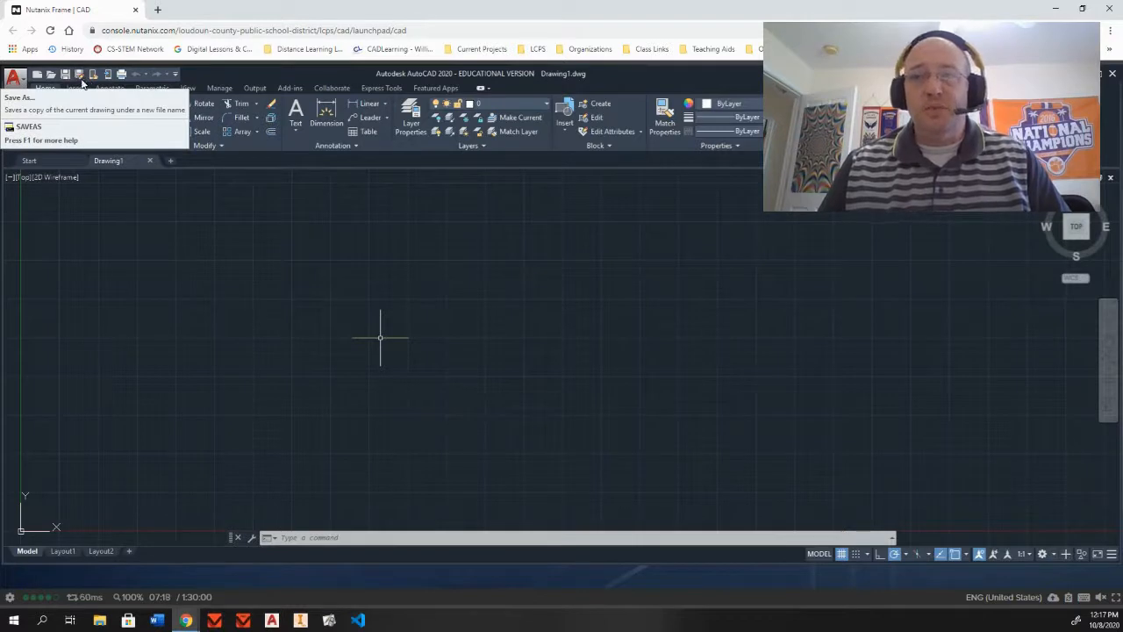
Step: Start saving a copy of the drawing and choose the Tech Drawing folder in My Drive on Google Drive File Stream (G:)
left_click(78, 77)
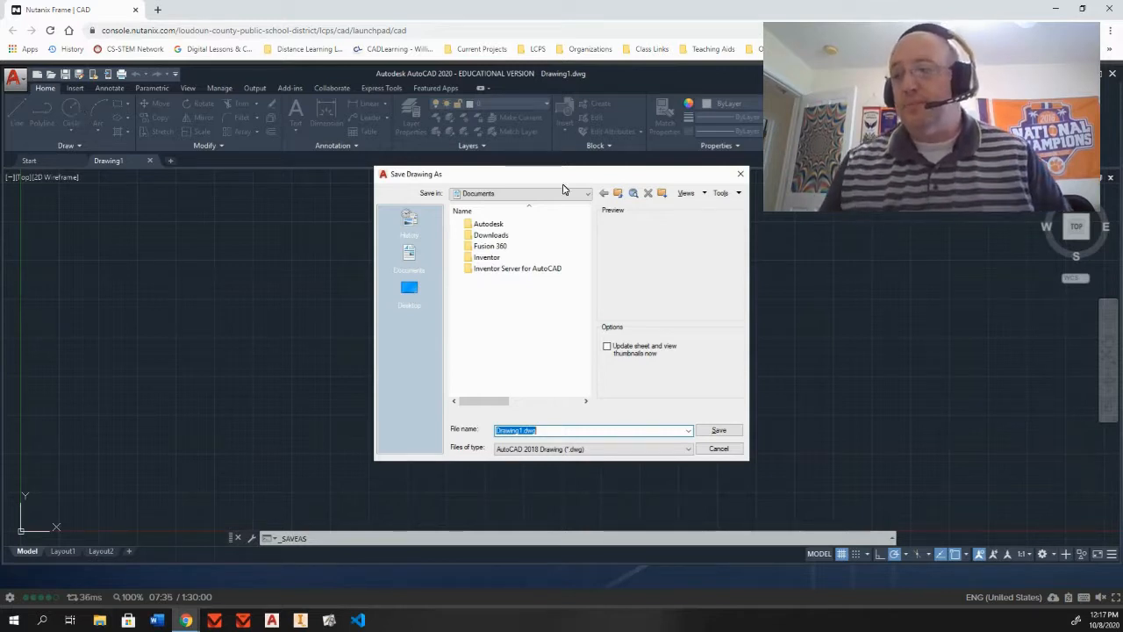
left_click(485, 200)
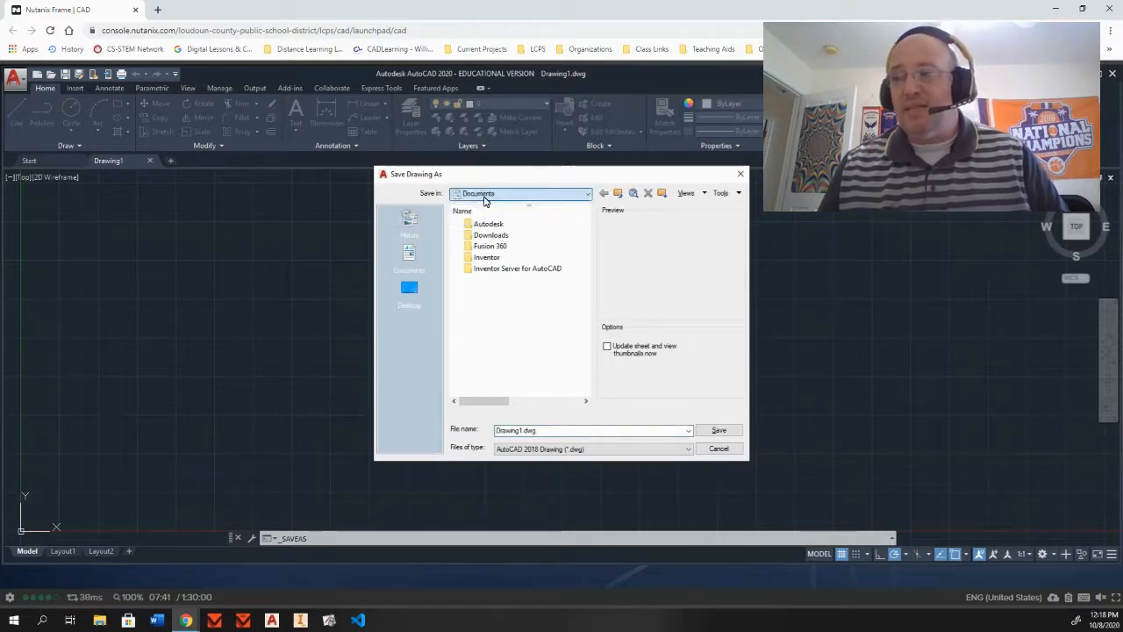
left_click(485, 200)
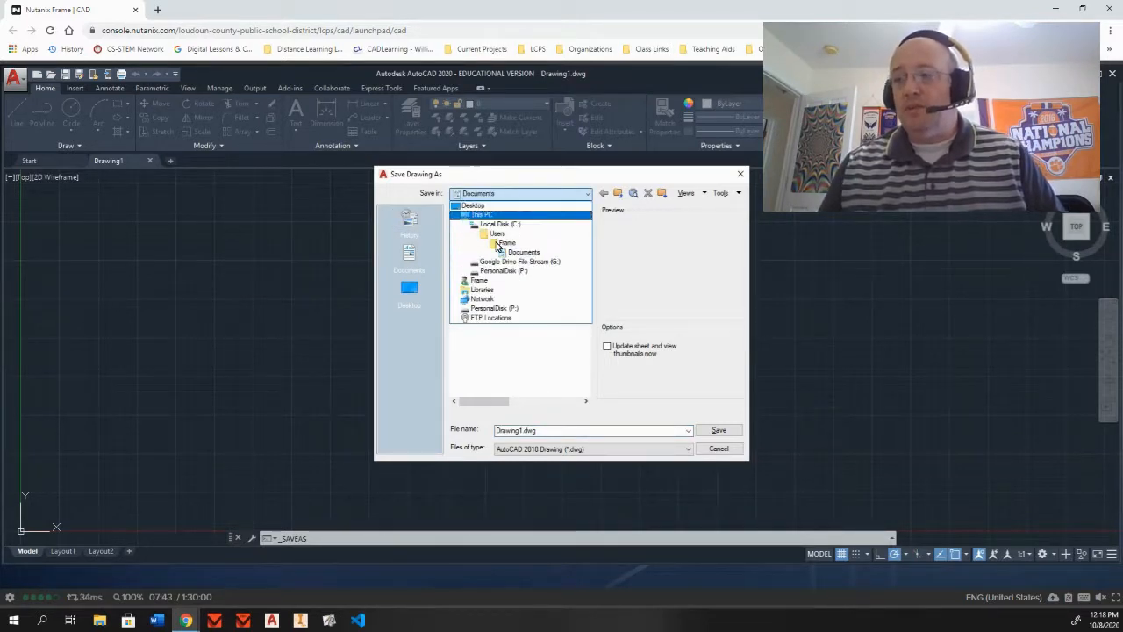
left_click(550, 262)
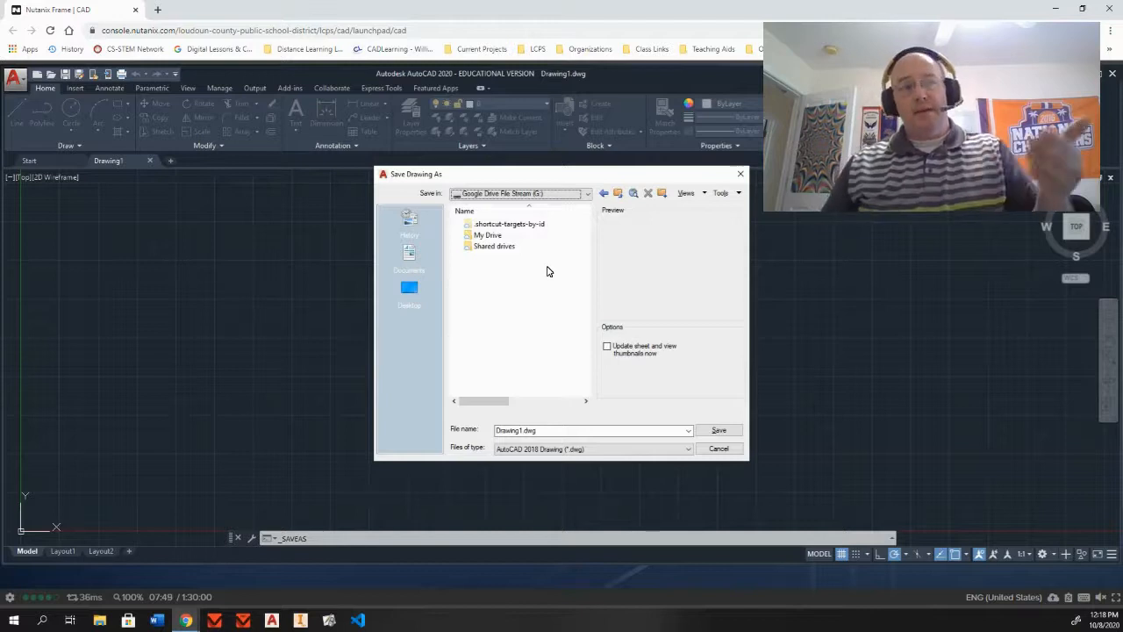
left_click(489, 237)
double_click(489, 237)
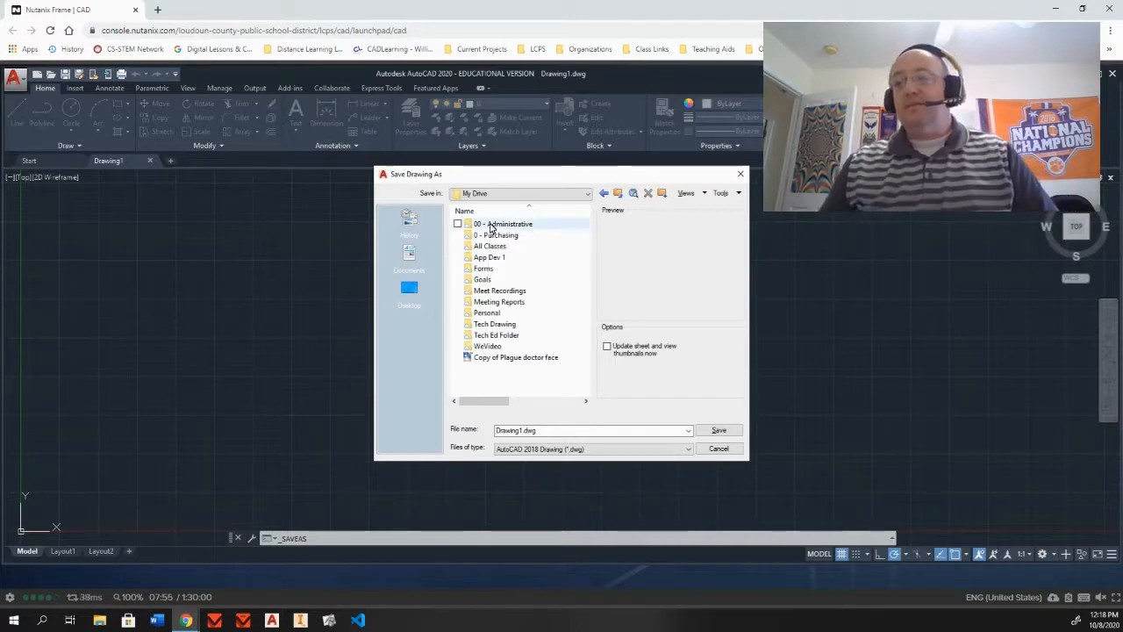
left_click(516, 329)
left_click(525, 326)
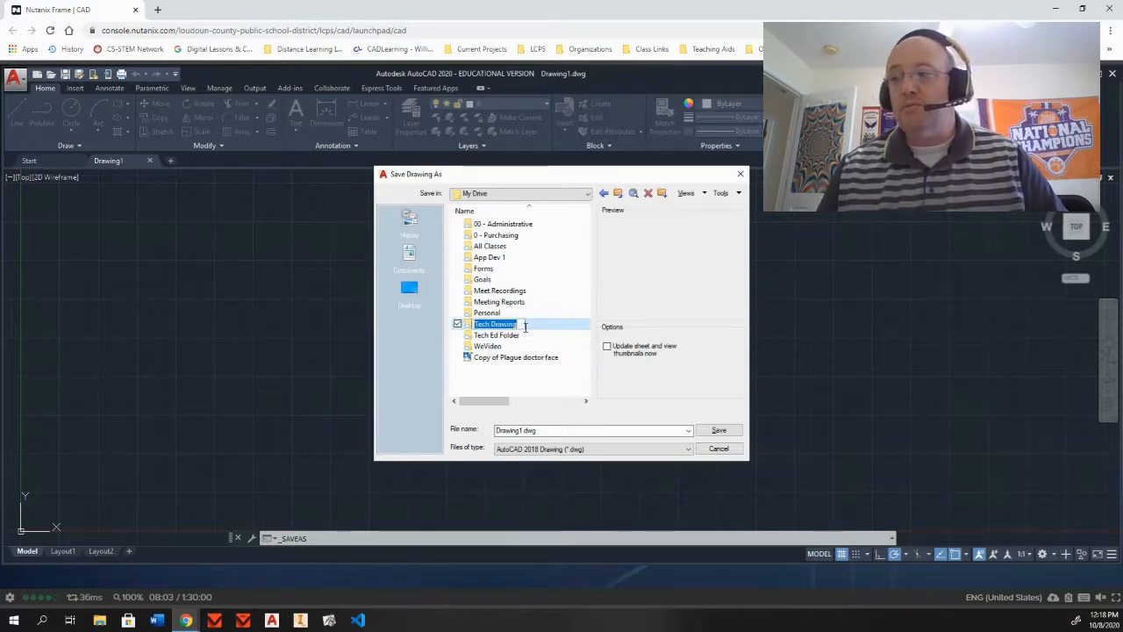
left_click(531, 330)
double_click(469, 326)
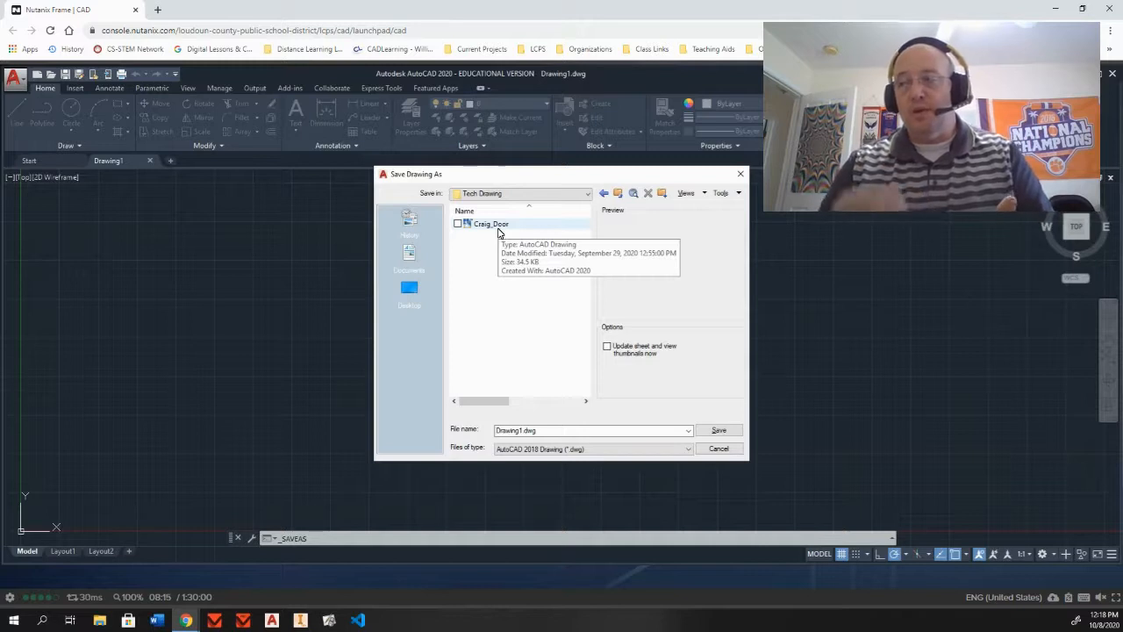
Step: Name the file with the person's name followed by "_Example" and save it as an AutoCAD 2018 drawing
double_click(553, 431)
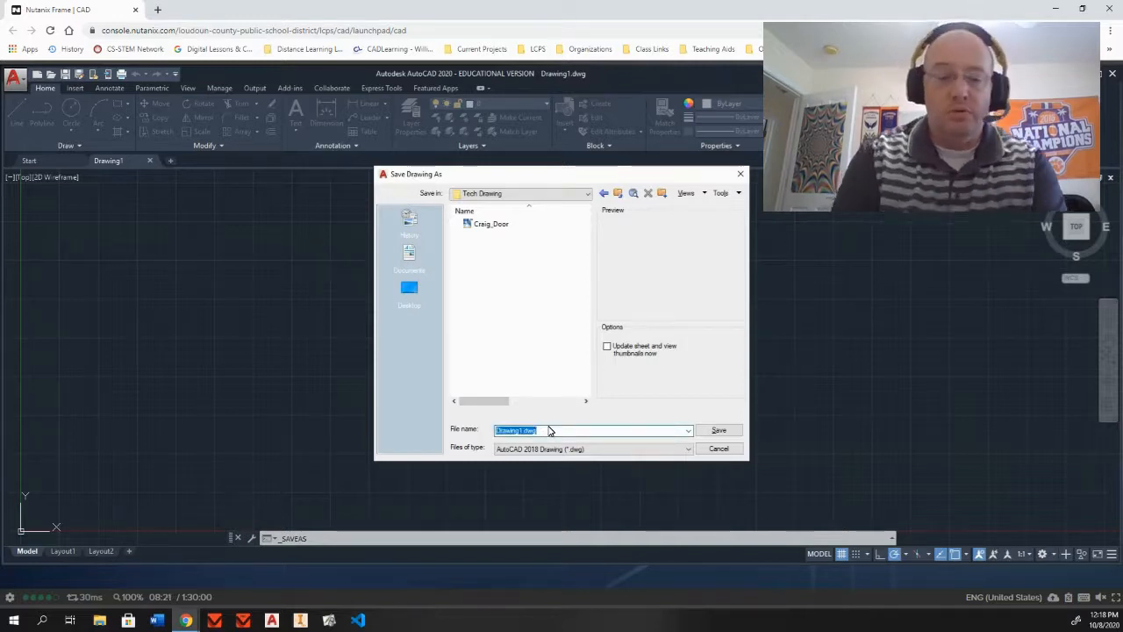
type("craig")
key("BackSpace")
key("BackSpace")
key("BackSpace")
key("BackSpace")
key("BackSpace")
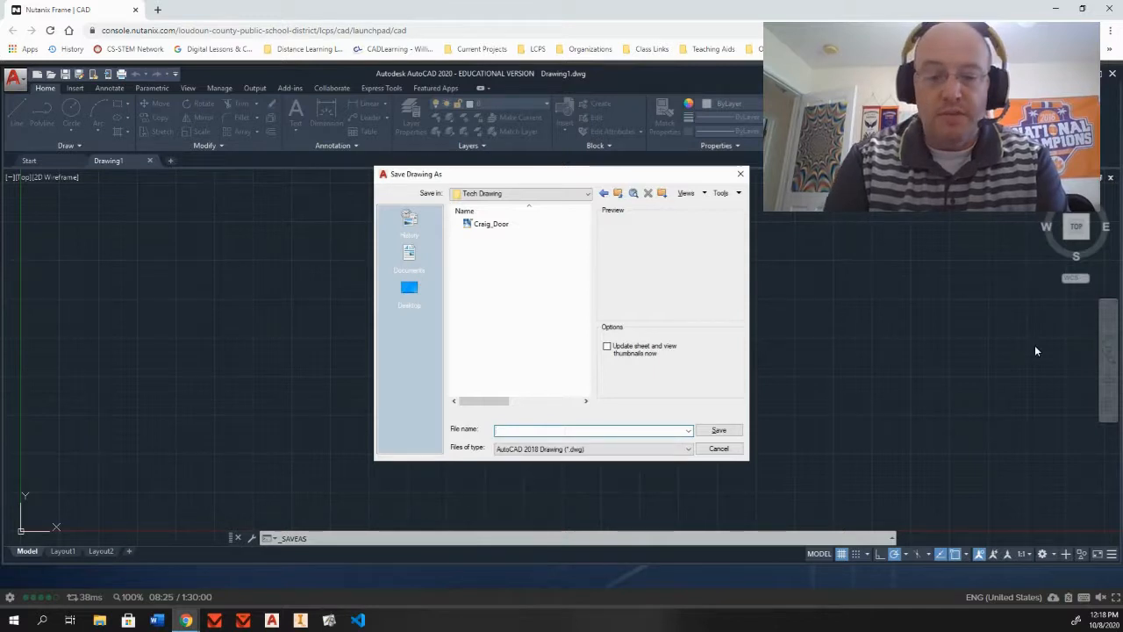
type("Craig_")
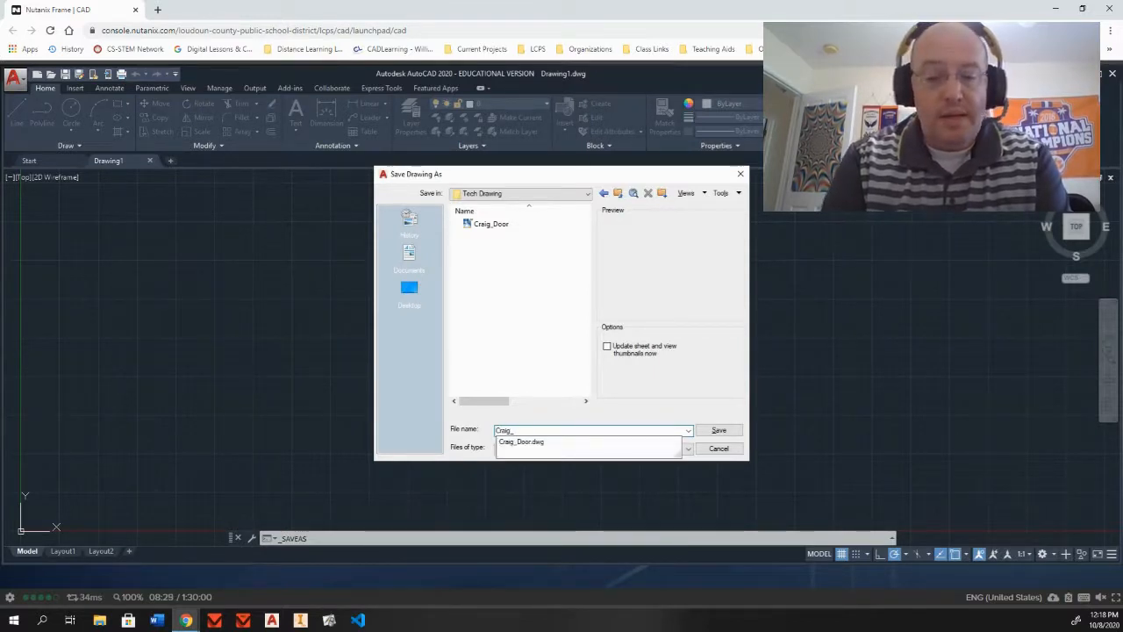
type("Example")
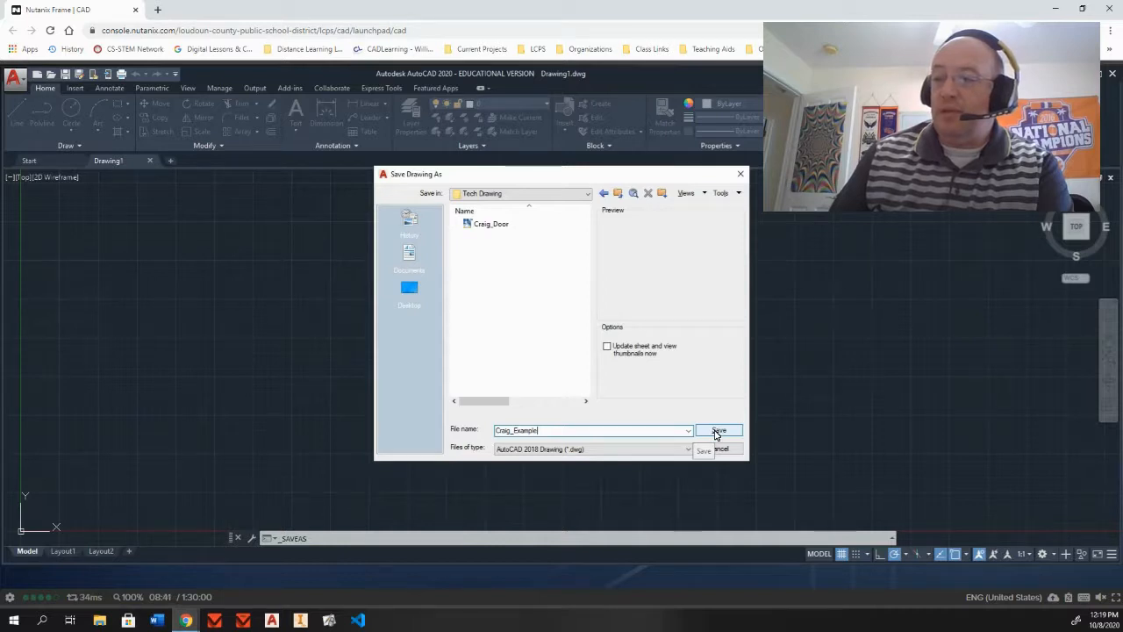
left_click(717, 431)
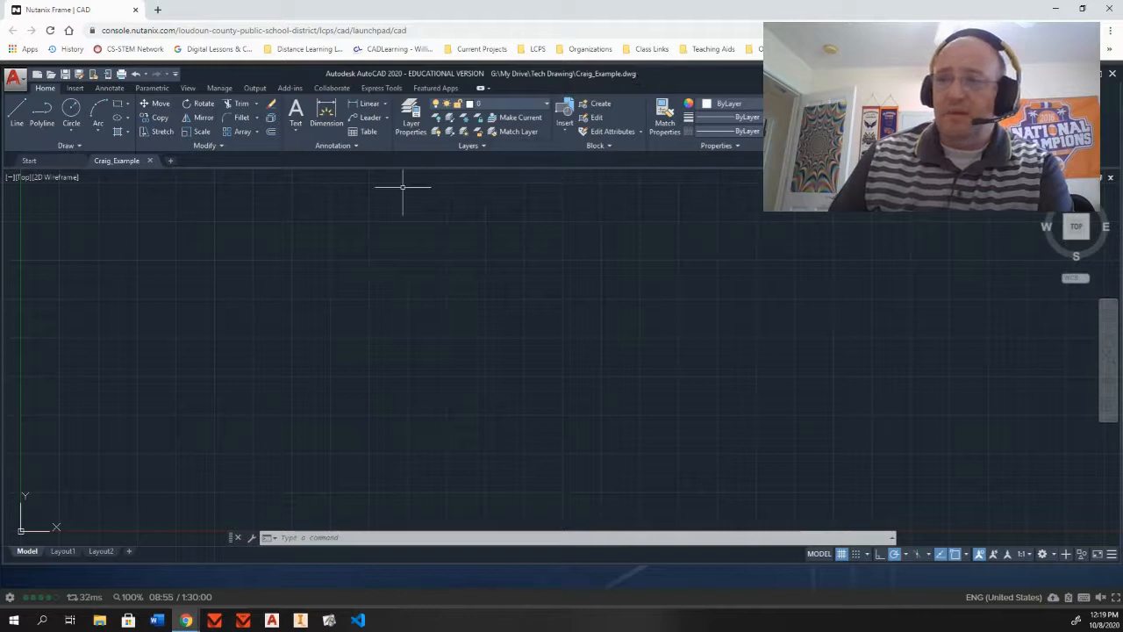
Step: Draw a freehand-sized circle near the drawing origin and save the drawing
mouse_move(103, 161)
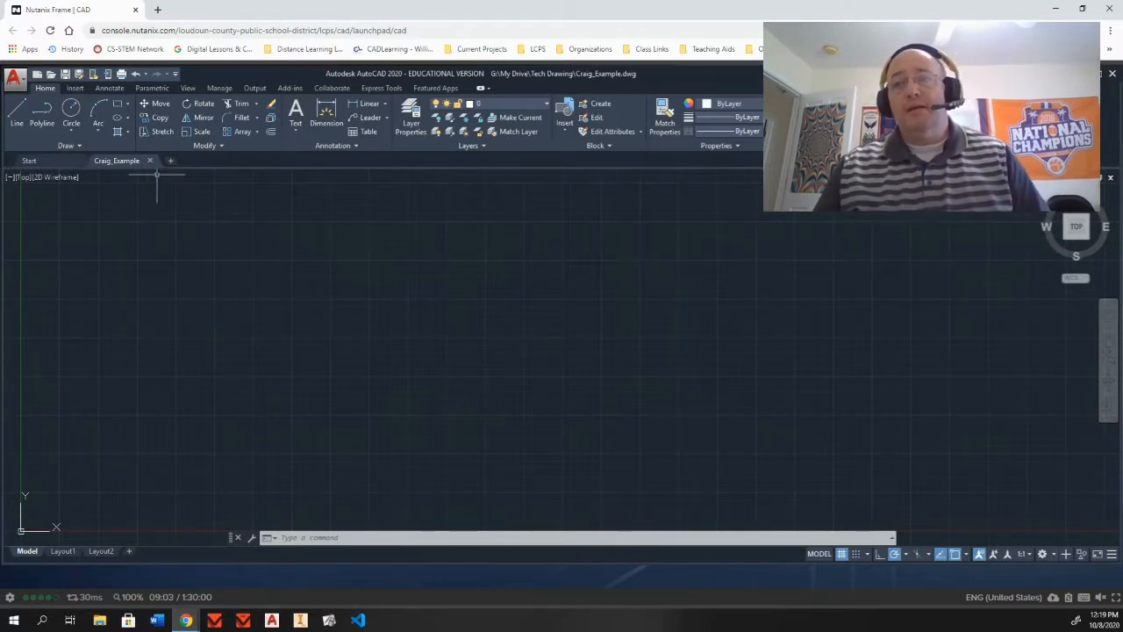
left_click(70, 111)
left_click(120, 458)
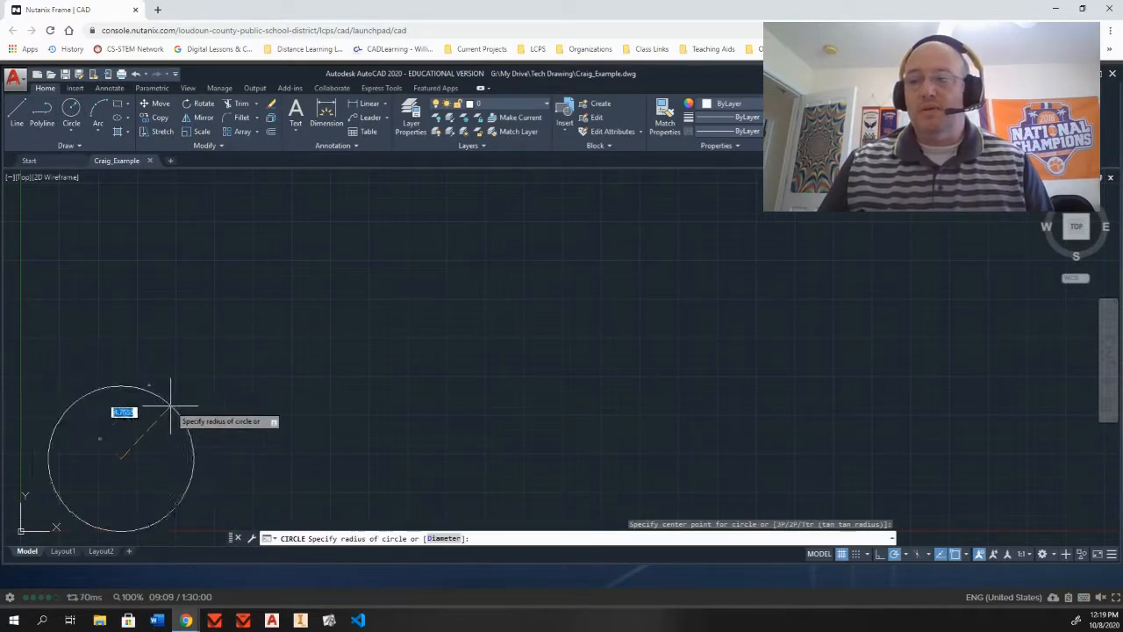
left_click(159, 411)
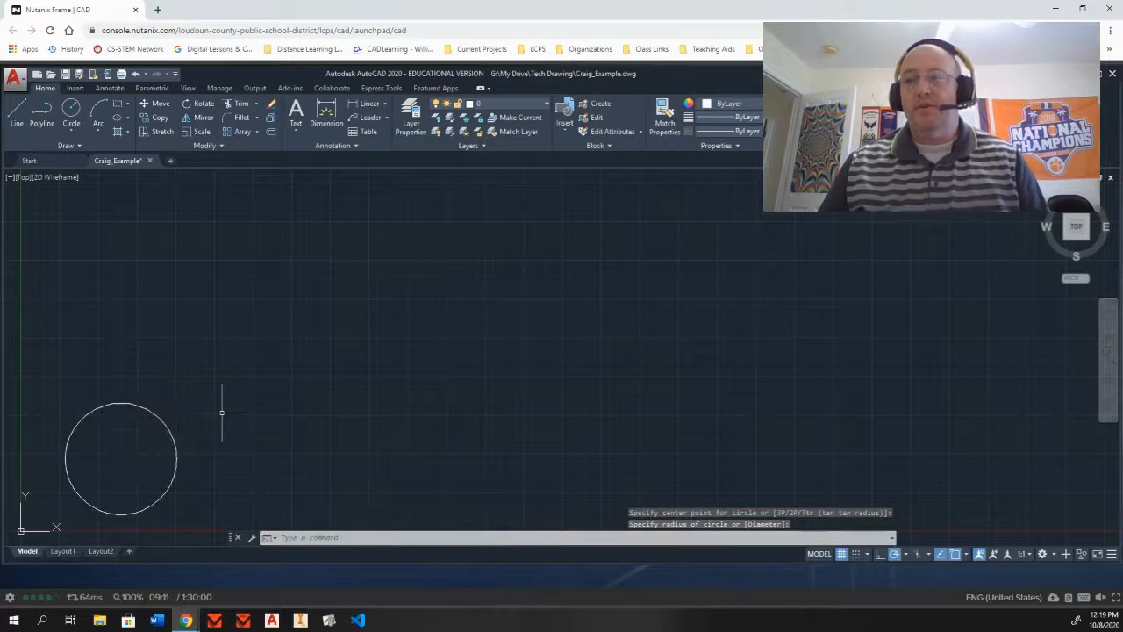
left_click(67, 76)
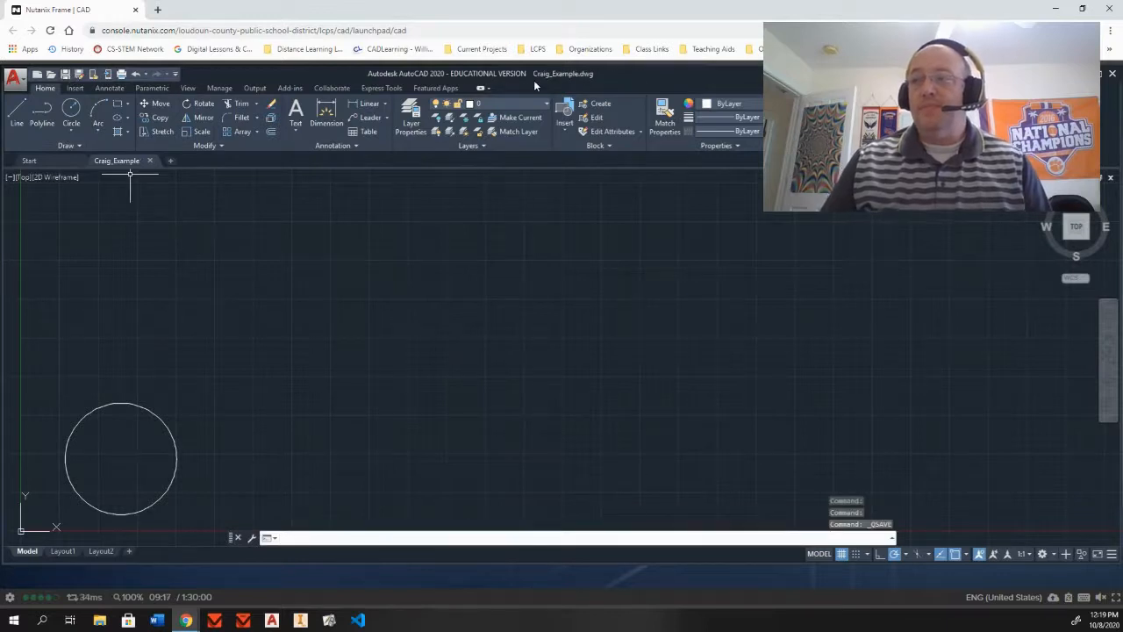
Step: Save the drawing again with Save As under the same name, replacing the existing file, and close the drawing
left_click(79, 73)
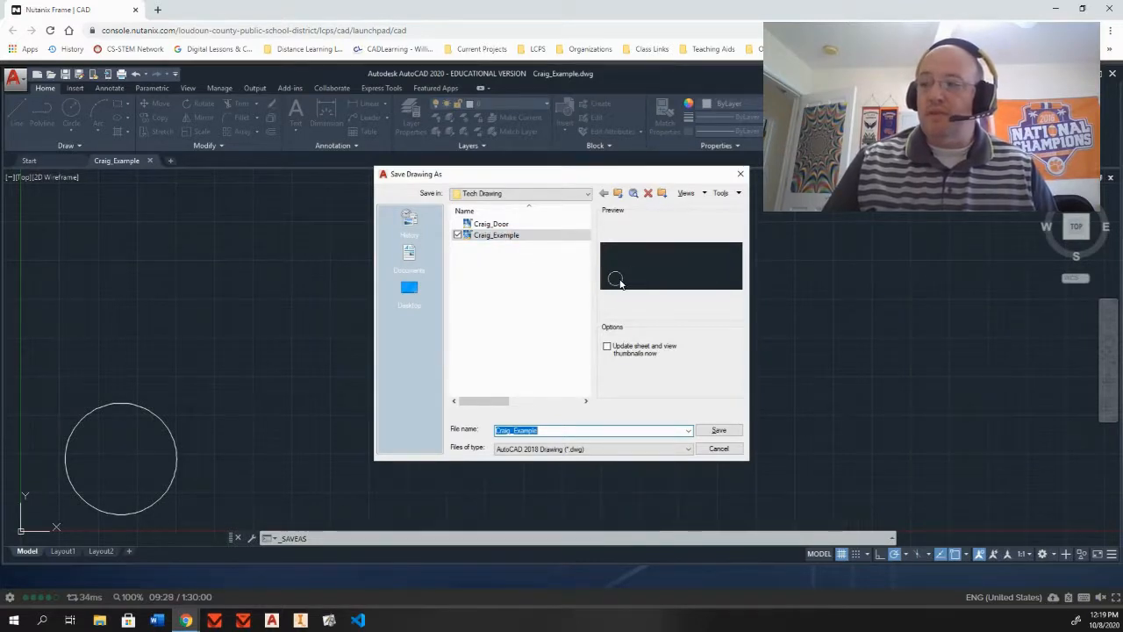
left_click(719, 431)
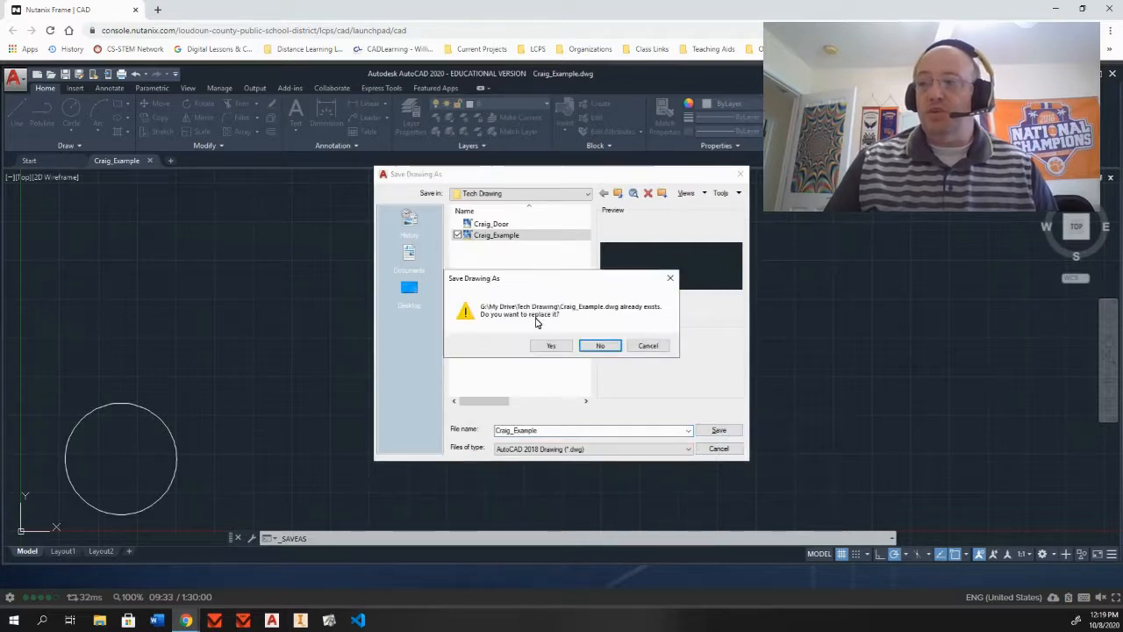
left_click(551, 345)
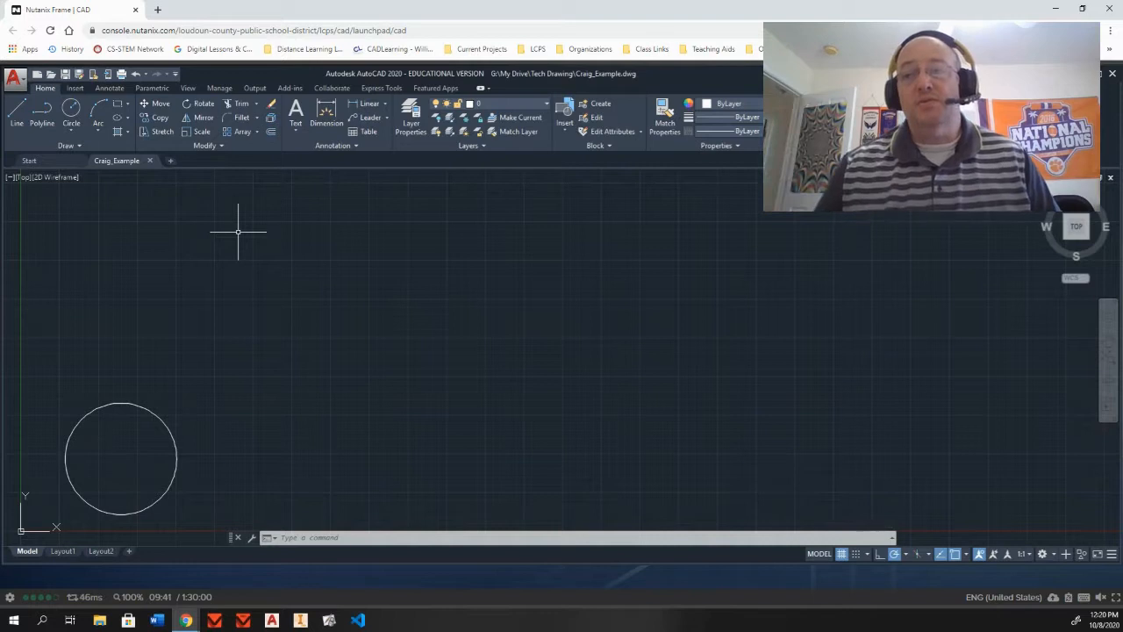
left_click(150, 161)
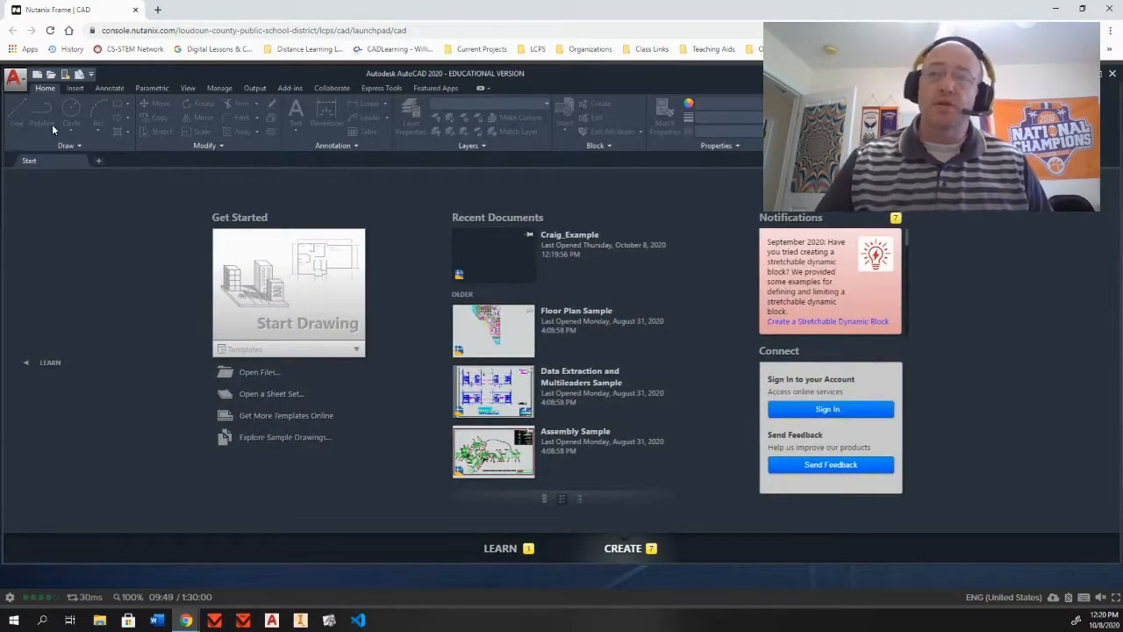
Step: Start opening an existing drawing and look in the Documents folder
left_click(52, 75)
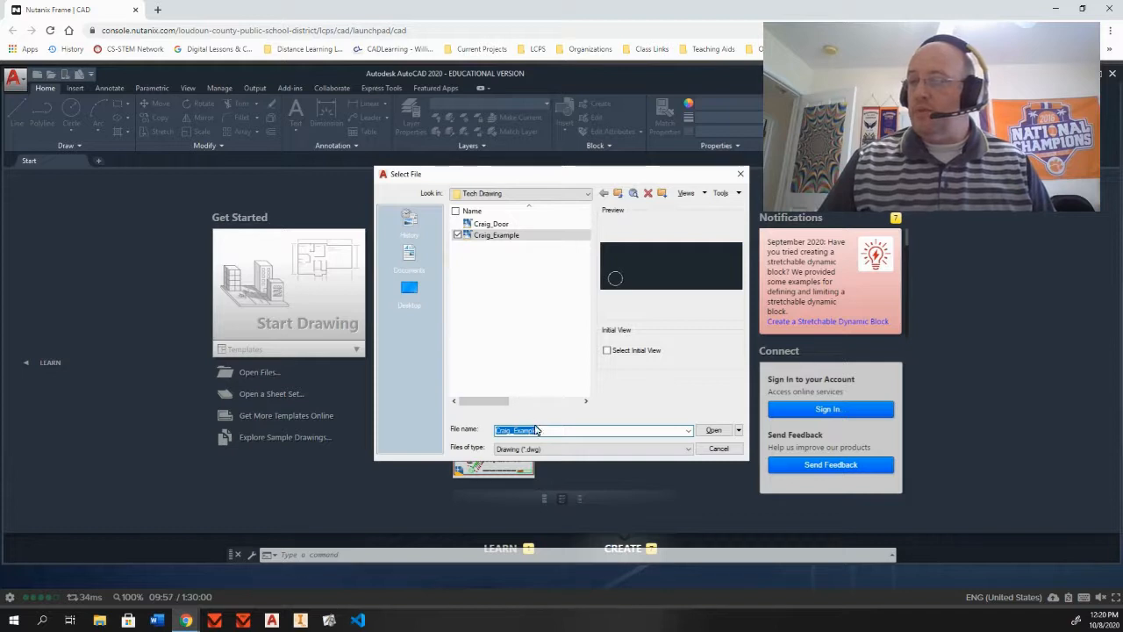
left_click(525, 196)
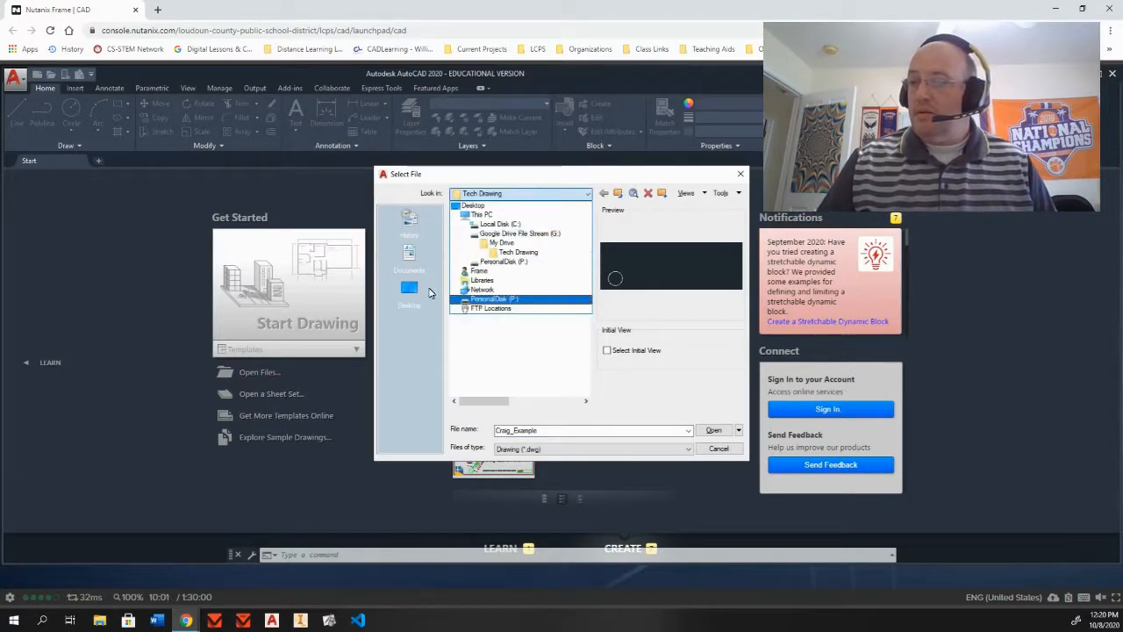
left_click(405, 265)
left_click(405, 262)
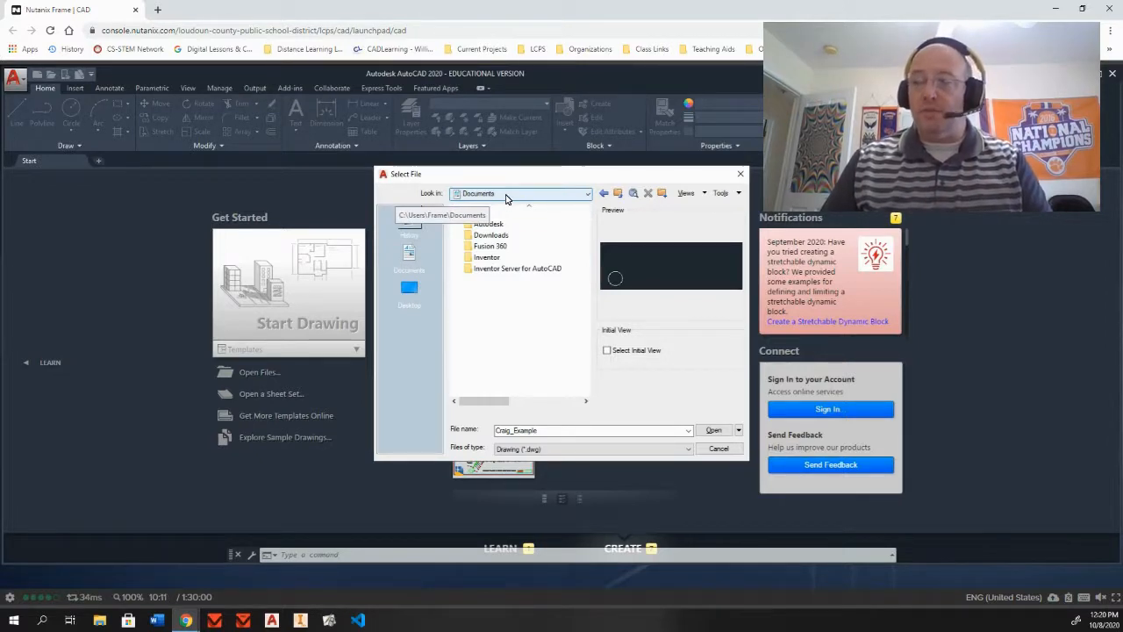
Step: Browse to the Tech Drawing folder in My Drive on Google Drive File Stream (G:) and open the "_Example" drawing
left_click(509, 194)
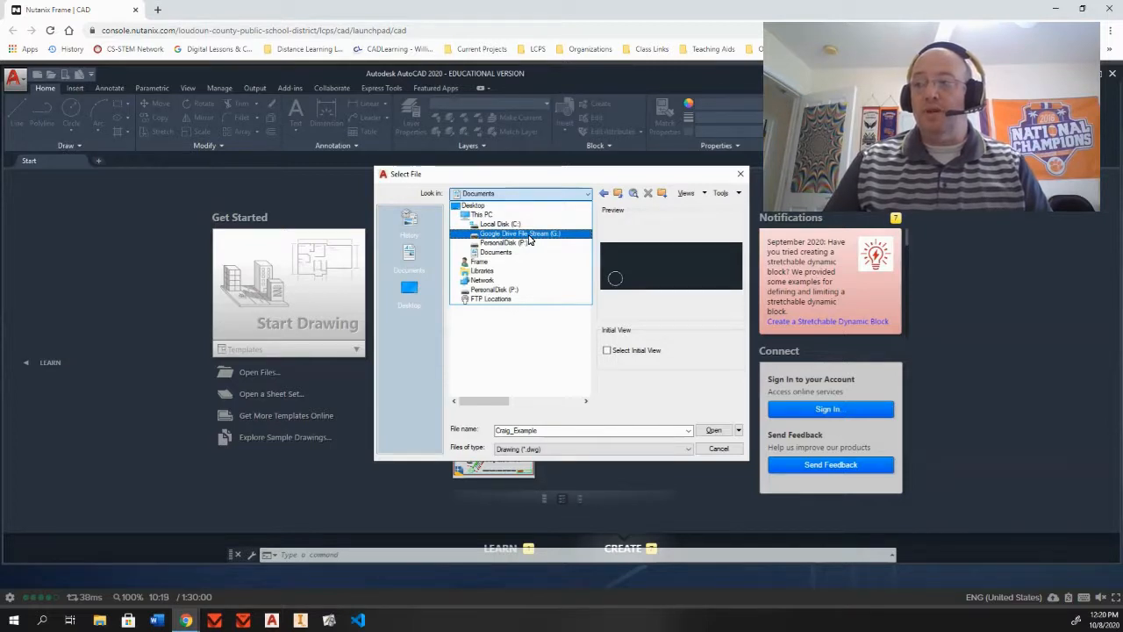
left_click(529, 234)
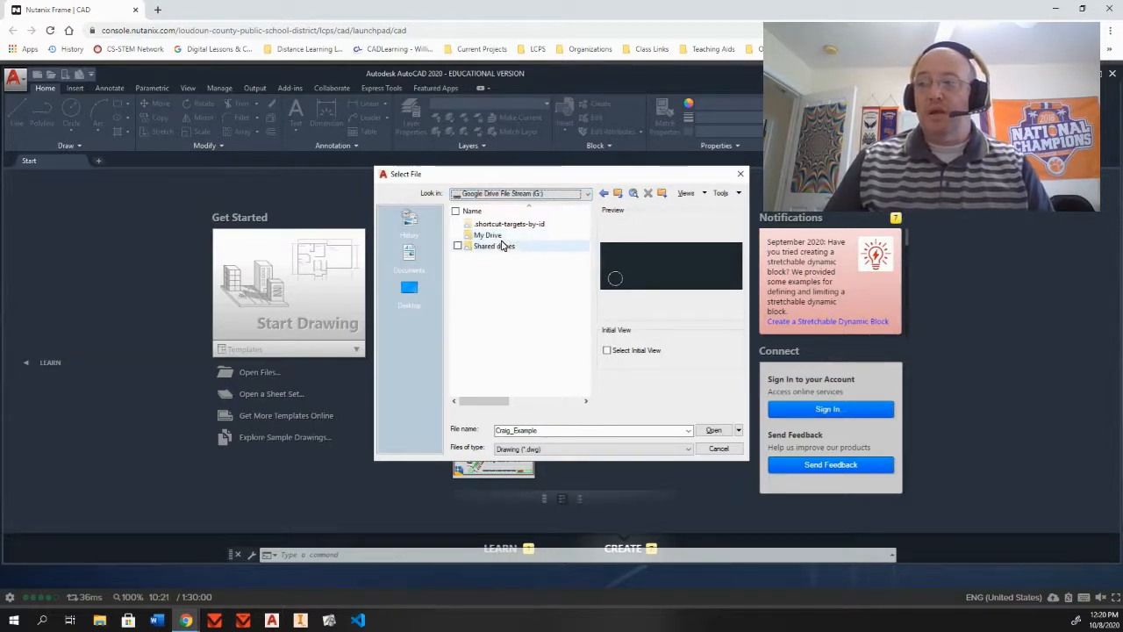
double_click(494, 235)
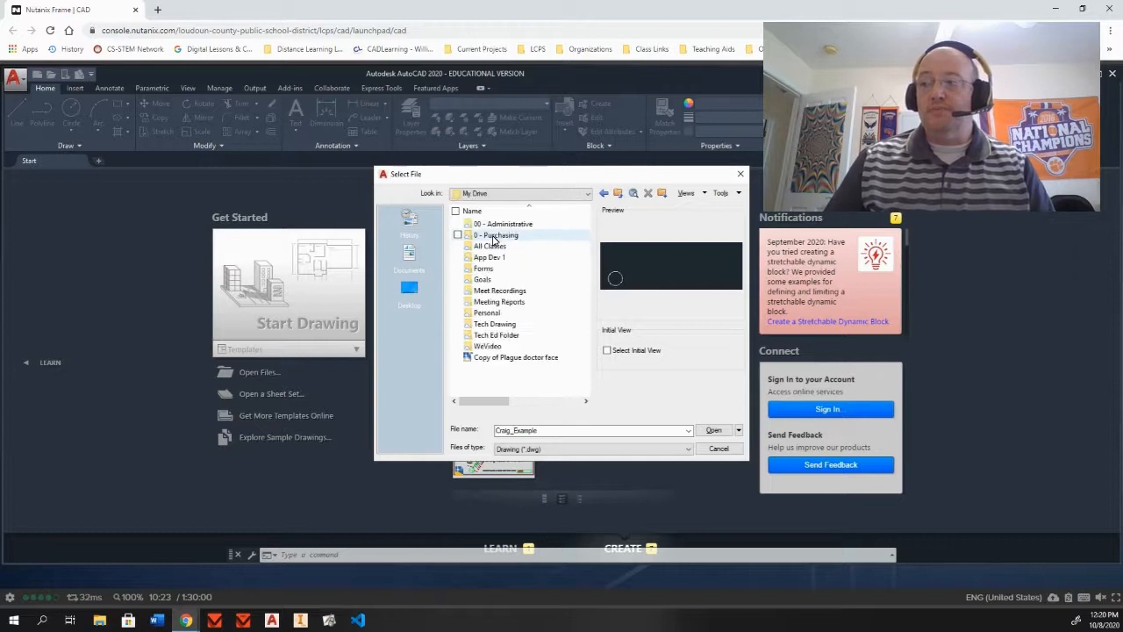
double_click(494, 323)
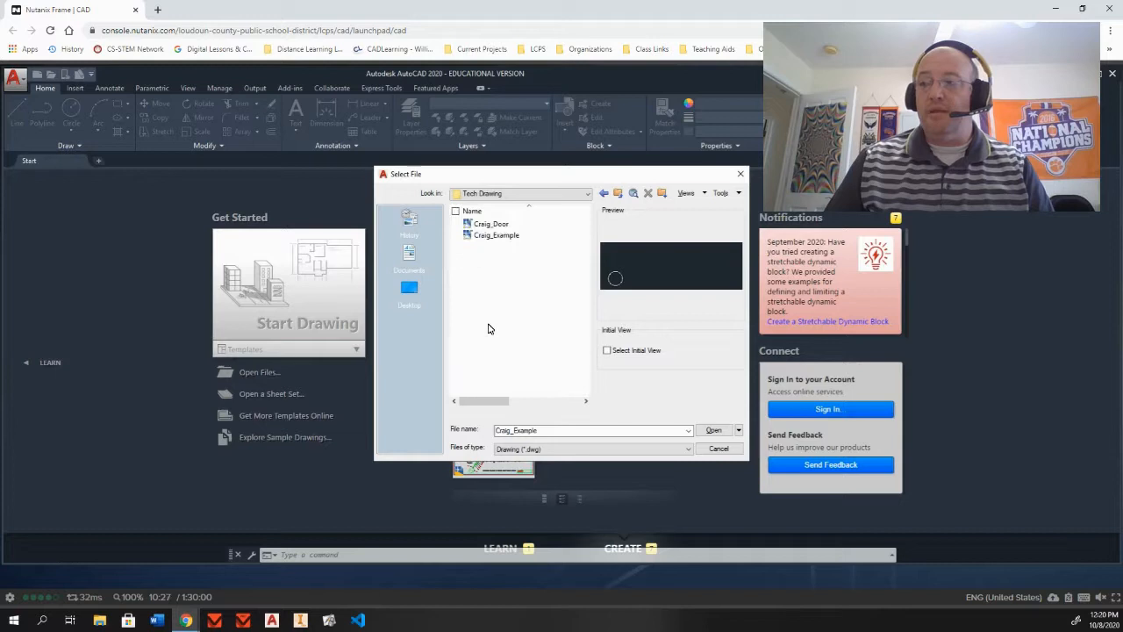
left_click(487, 225)
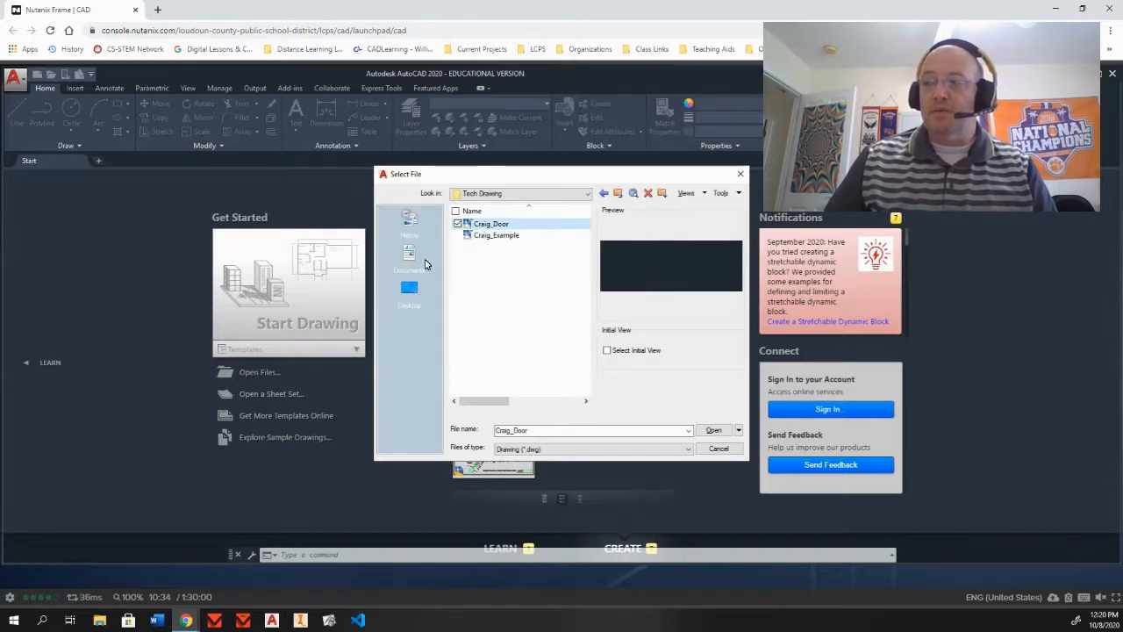
left_click(480, 236)
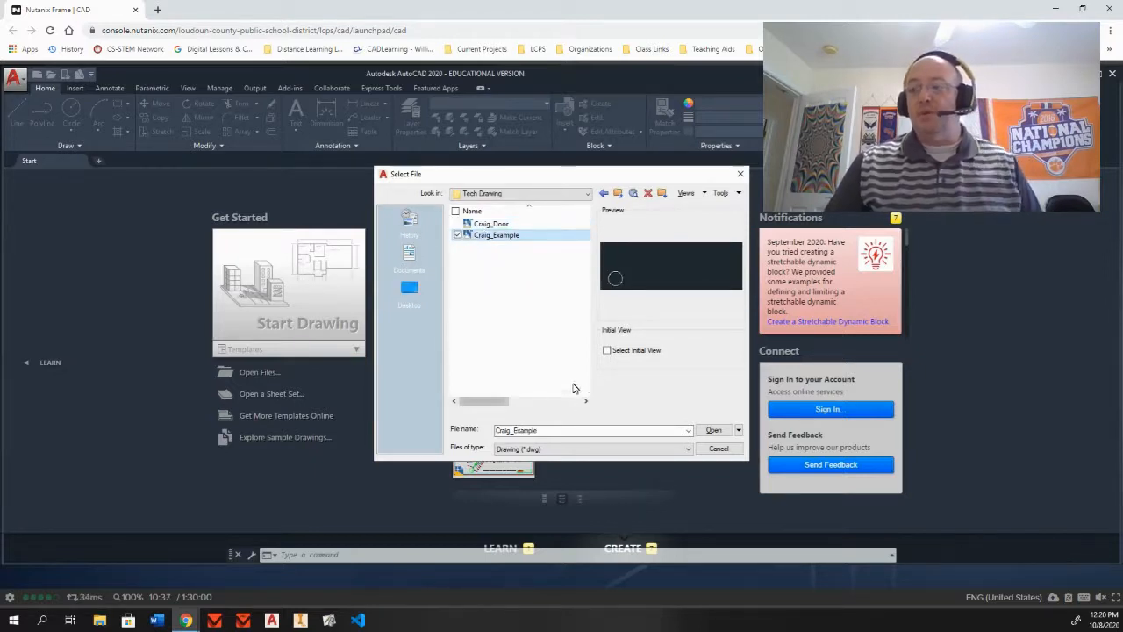
left_click(714, 431)
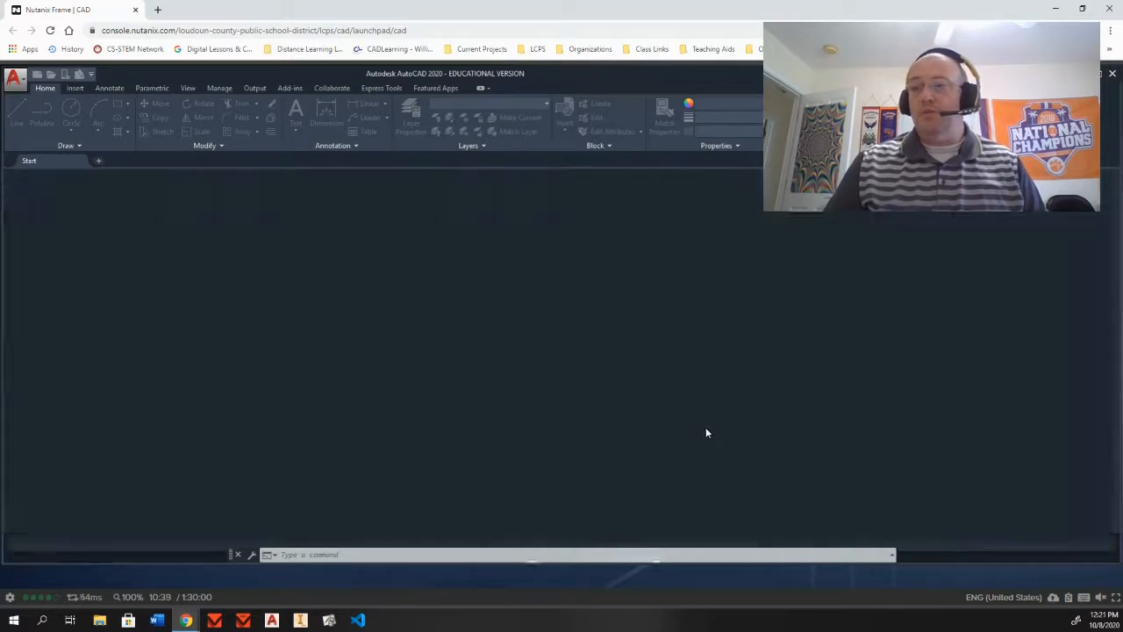